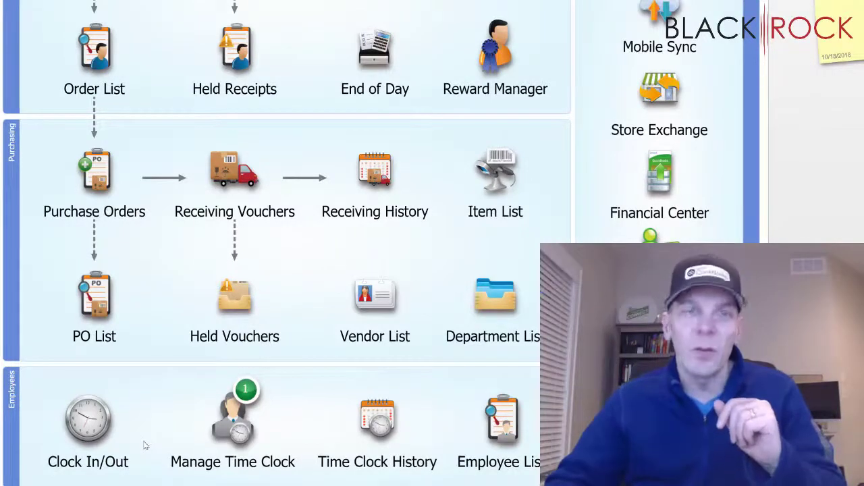
Clock a second employee in from the User name list, then return to the time clock
{"action": "left_click", "coordinate": [79, 430]}
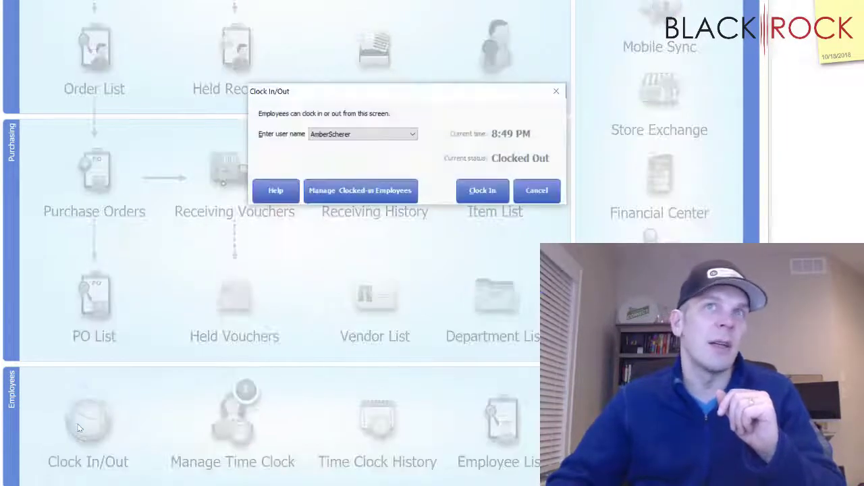
{"action": "left_click", "coordinate": [358, 135]}
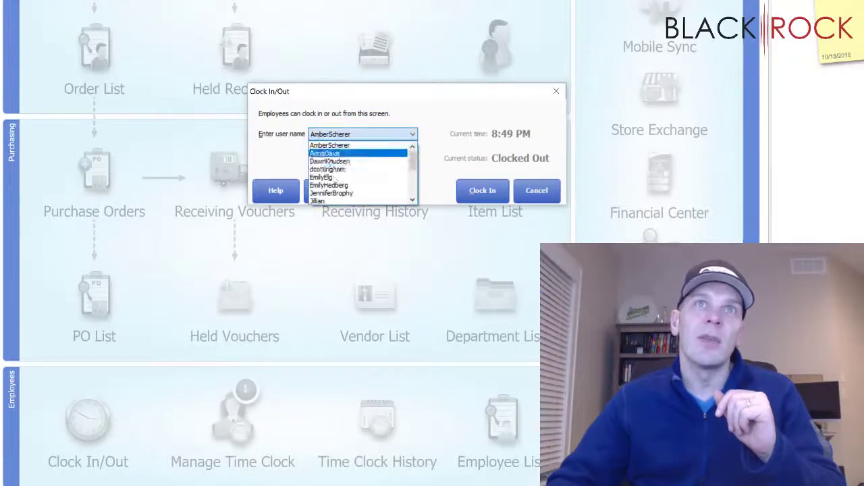
{"action": "scroll", "coordinate": [335, 181], "scroll_direction": "down", "scroll_amount": 3}
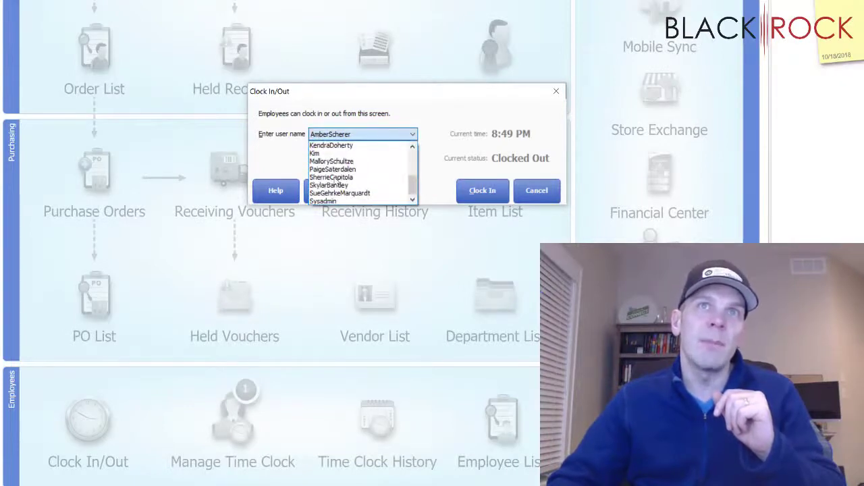
{"action": "left_click", "coordinate": [333, 169]}
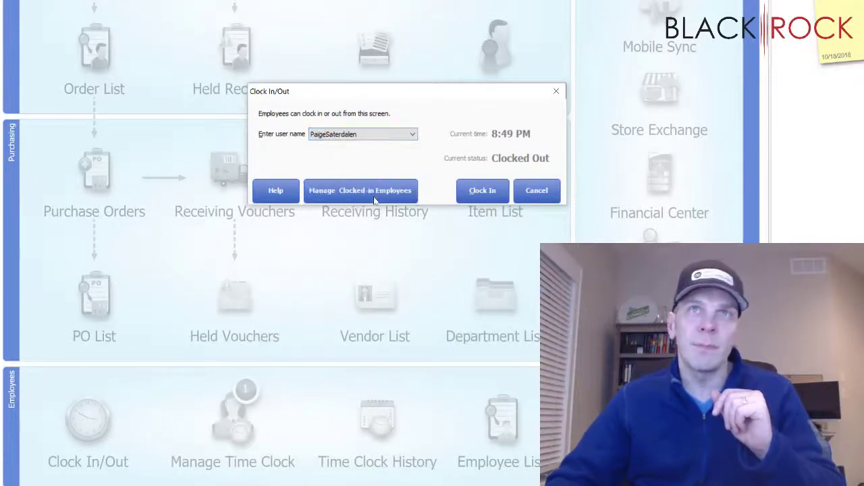
{"action": "left_click", "coordinate": [496, 191]}
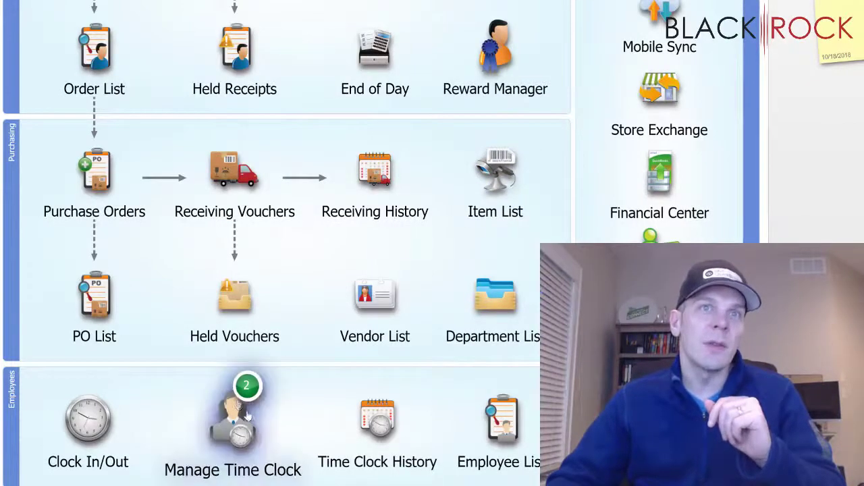
{"action": "left_click", "coordinate": [247, 387]}
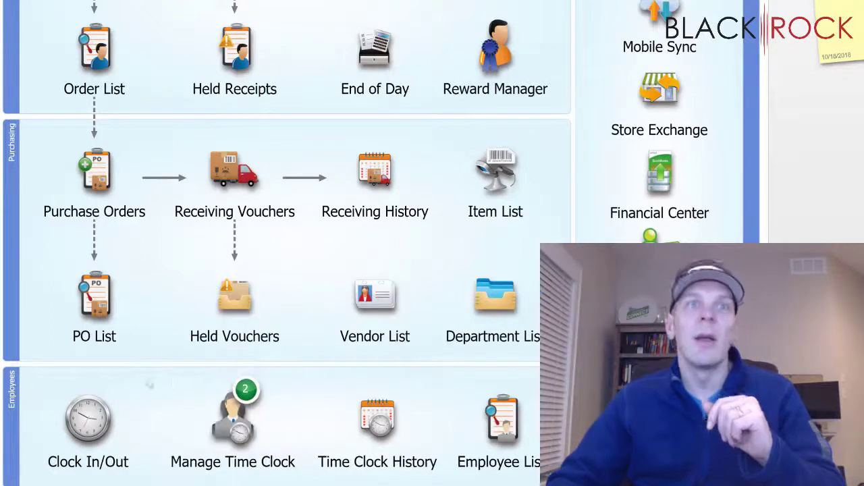
Browse several employee names, cancel without clocking in, and open Manage Clocked-in Employees
{"action": "left_click", "coordinate": [93, 422]}
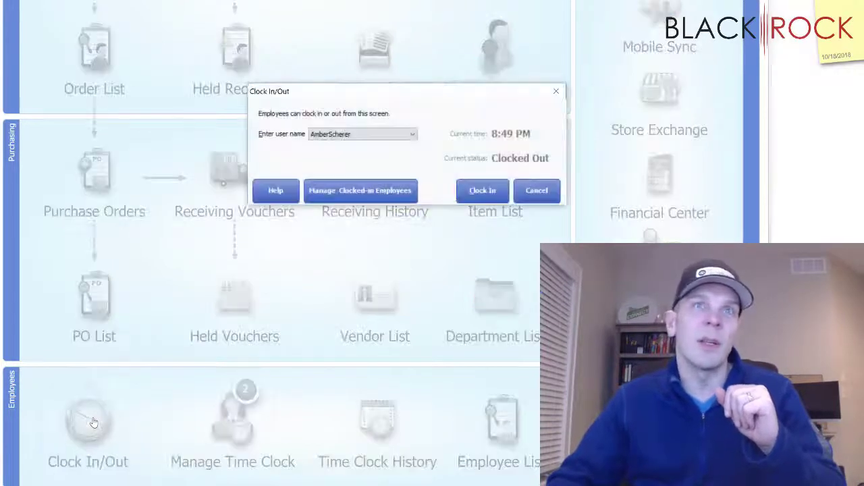
{"action": "left_click", "coordinate": [368, 133]}
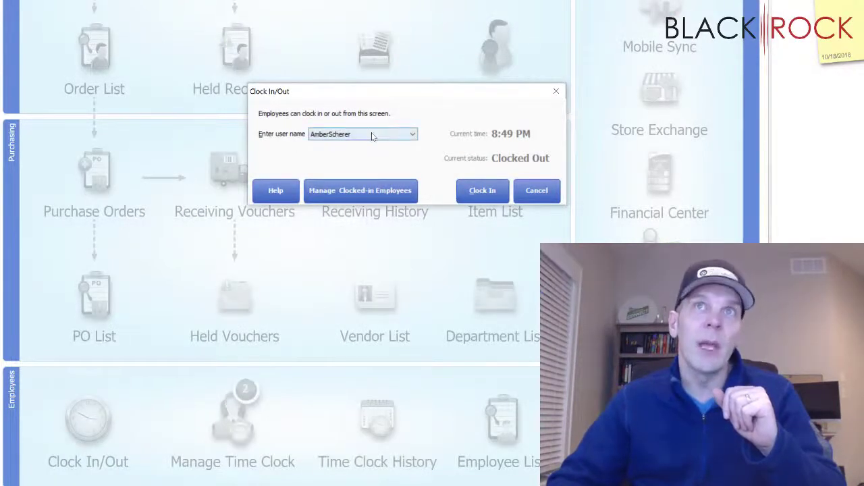
{"action": "left_click", "coordinate": [373, 168]}
{"action": "left_click", "coordinate": [412, 134]}
{"action": "scroll", "coordinate": [365, 176], "scroll_direction": "down", "scroll_amount": 3}
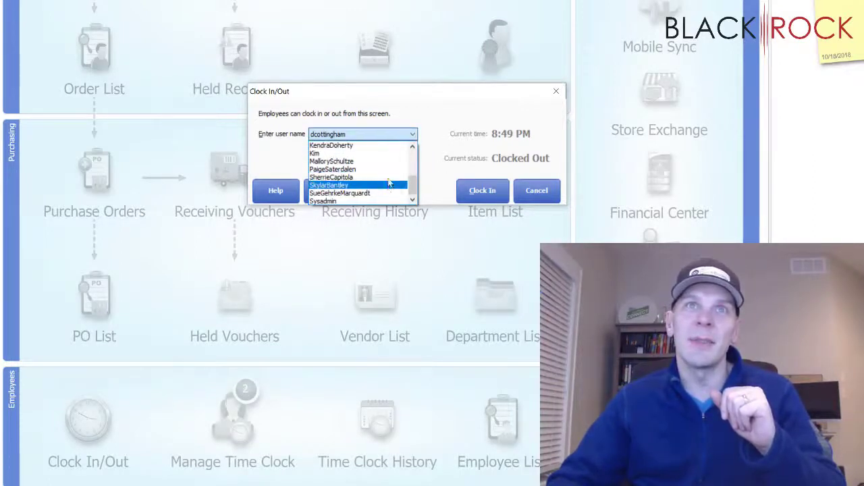
{"action": "left_click", "coordinate": [388, 177]}
{"action": "left_click", "coordinate": [405, 134]}
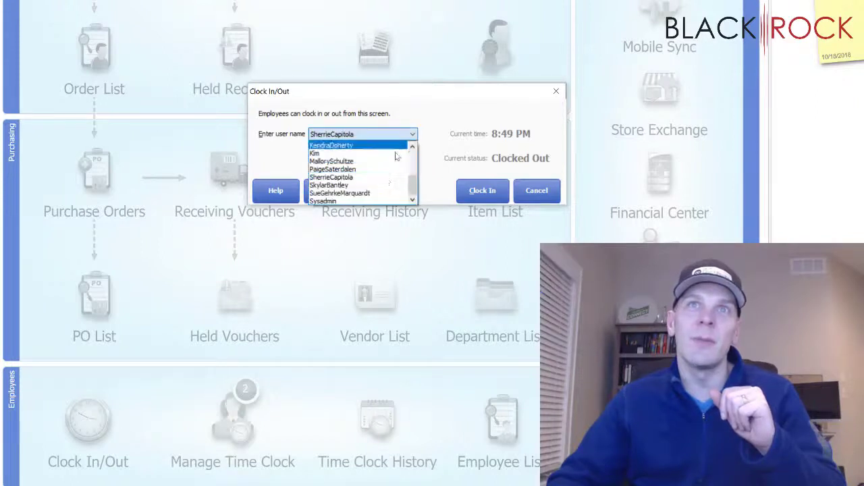
{"action": "left_click", "coordinate": [385, 185]}
{"action": "left_click", "coordinate": [403, 134]}
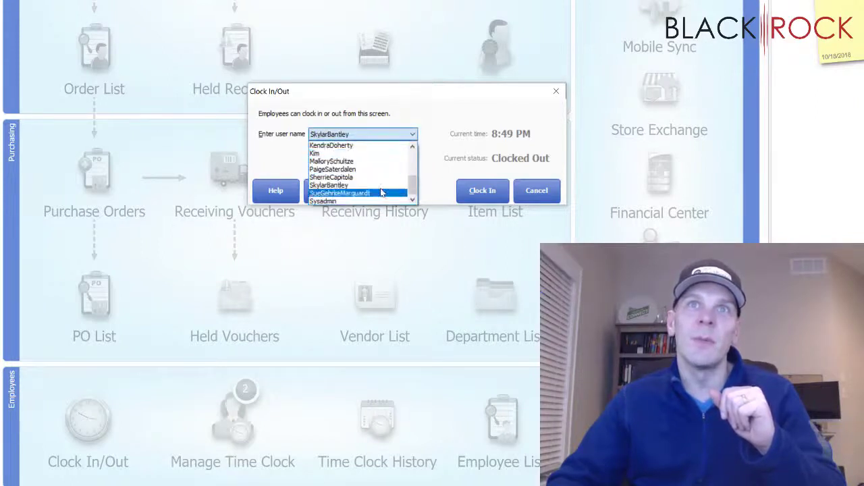
{"action": "left_click", "coordinate": [381, 193]}
{"action": "left_click", "coordinate": [537, 190]}
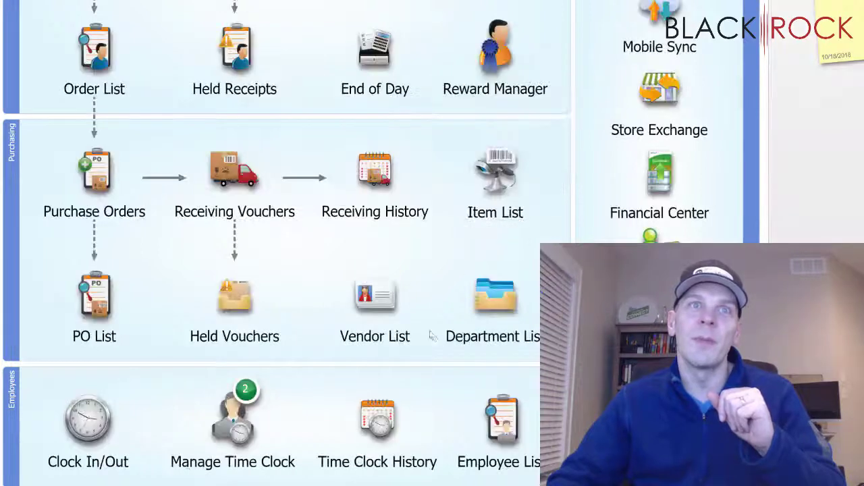
{"action": "left_click", "coordinate": [234, 414]}
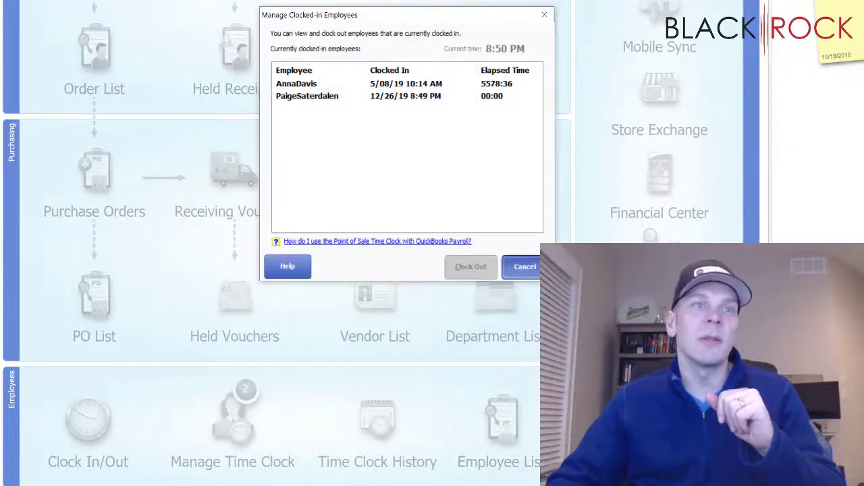
Close the clocked-in list and clock out the employee who was just clocked in
{"action": "left_click", "coordinate": [523, 265]}
{"action": "left_click", "coordinate": [86, 422]}
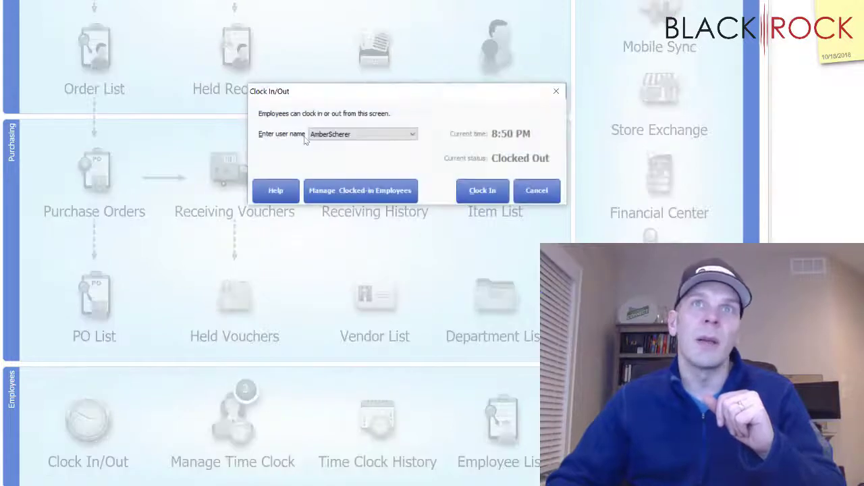
{"action": "left_click", "coordinate": [363, 134]}
{"action": "scroll", "coordinate": [361, 180], "scroll_direction": "down", "scroll_amount": 5}
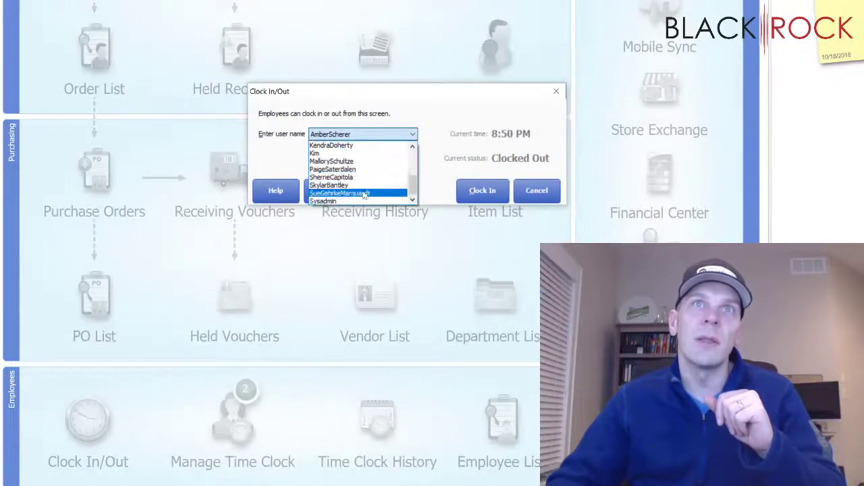
{"action": "left_click", "coordinate": [335, 170]}
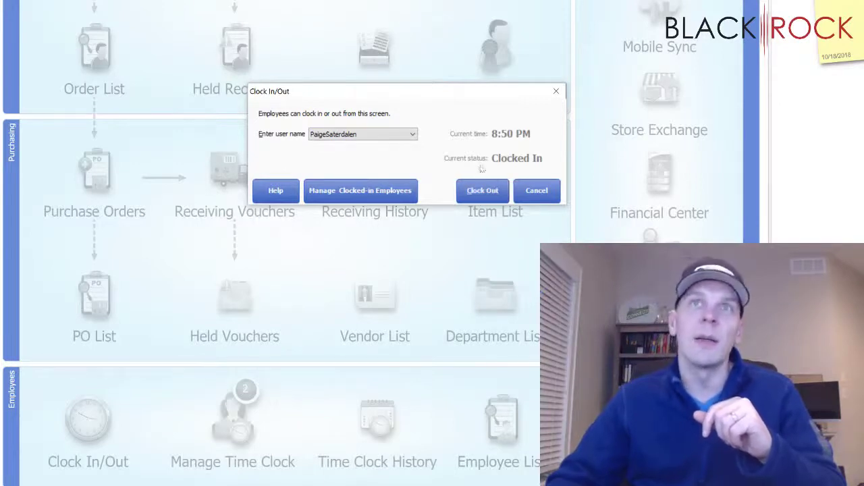
{"action": "left_click", "coordinate": [481, 191]}
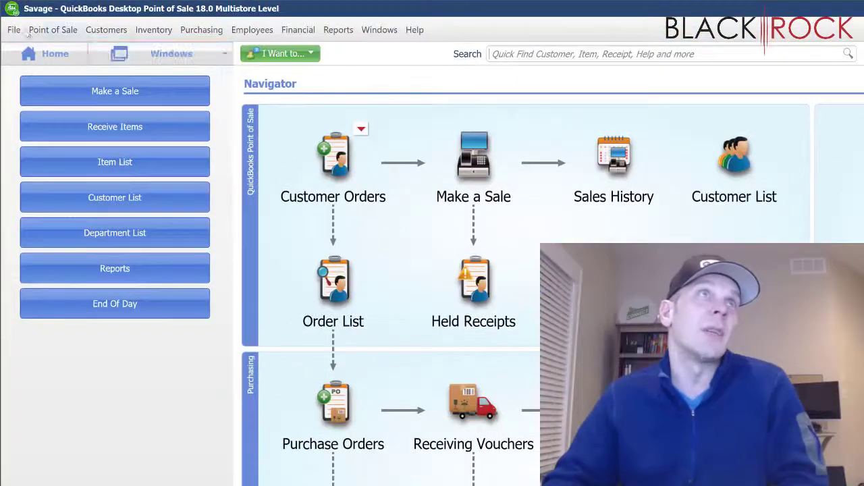
Enable Require users to log in under Company preferences and set a confirmed Sysadmin password
{"action": "left_click", "coordinate": [11, 31]}
{"action": "mouse_move", "coordinate": [145, 98]}
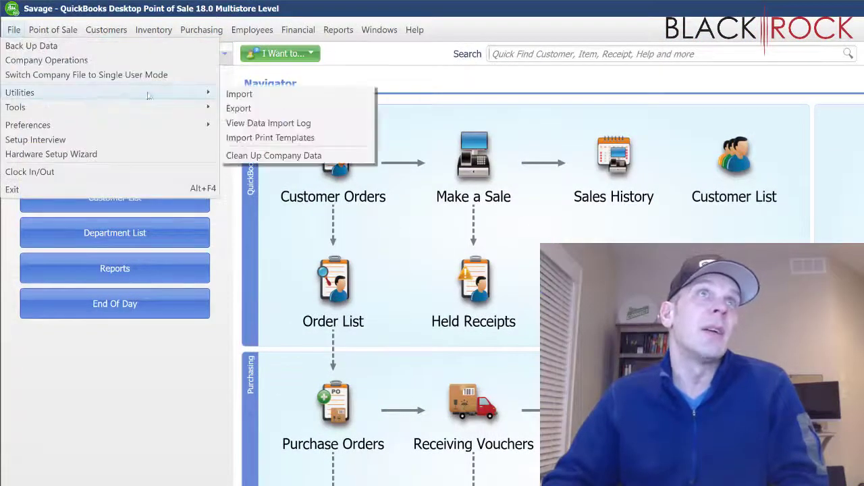
{"action": "mouse_move", "coordinate": [189, 125]}
{"action": "left_click", "coordinate": [243, 127]}
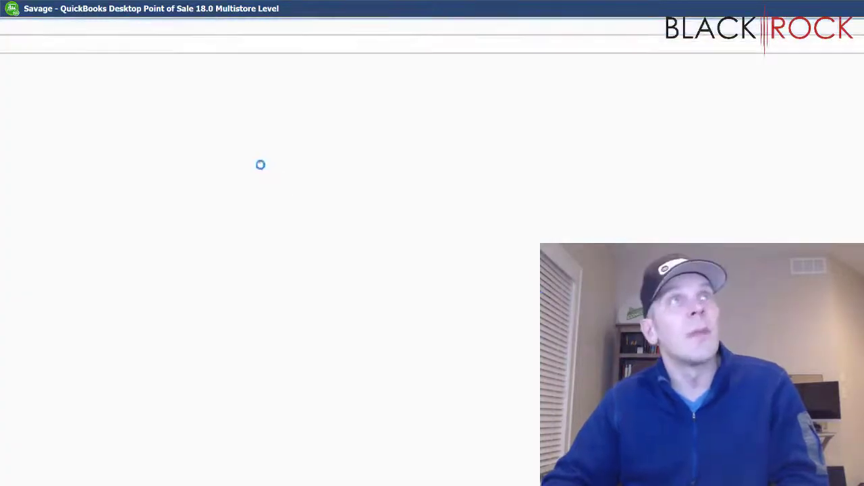
{"action": "left_click", "coordinate": [126, 80]}
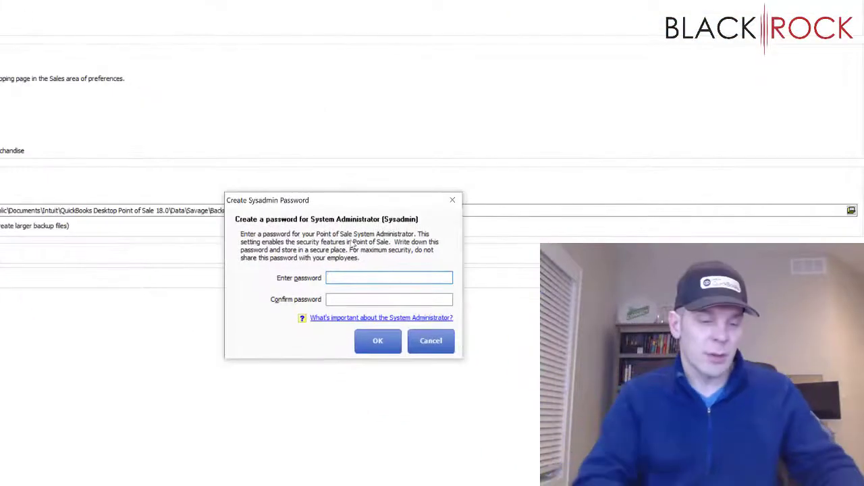
{"action": "type", "text": "*************"}
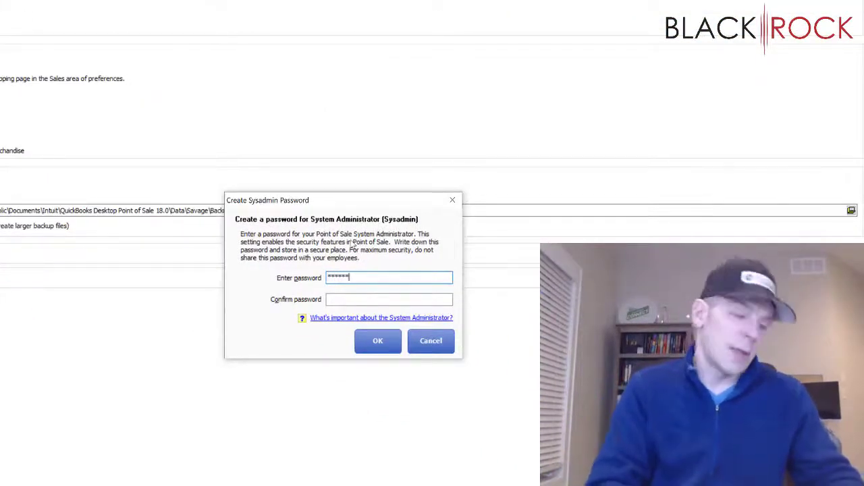
{"action": "key", "text": "Tab"}
{"action": "type", "text": "*************"}
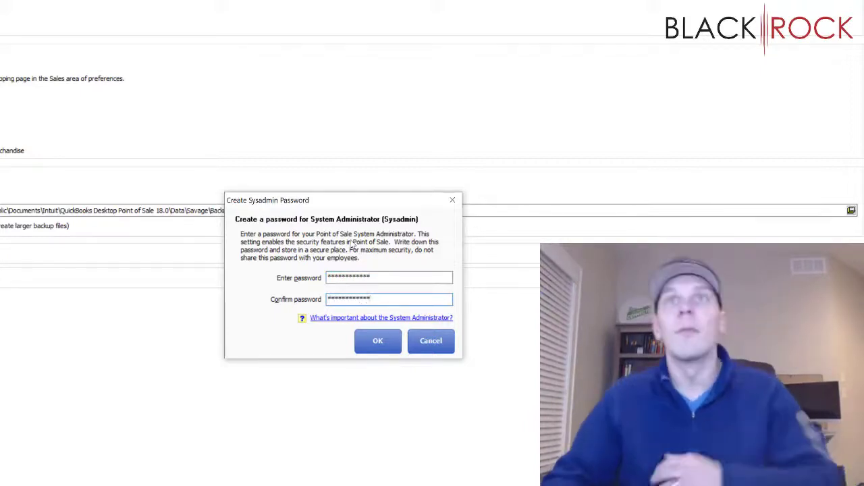
{"action": "left_click", "coordinate": [377, 340]}
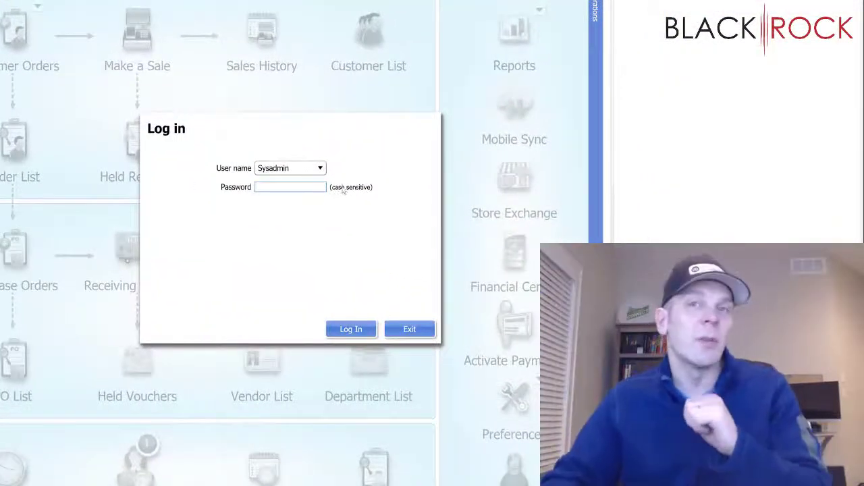
Log in as an employee from the User name list and accept the clock-in prompt
{"action": "left_click", "coordinate": [320, 168]}
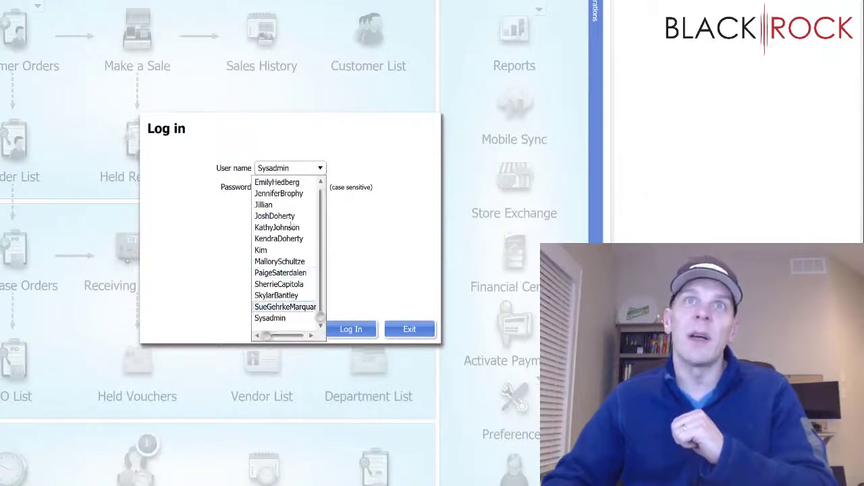
{"action": "scroll", "coordinate": [297, 257], "scroll_direction": "up", "scroll_amount": 2}
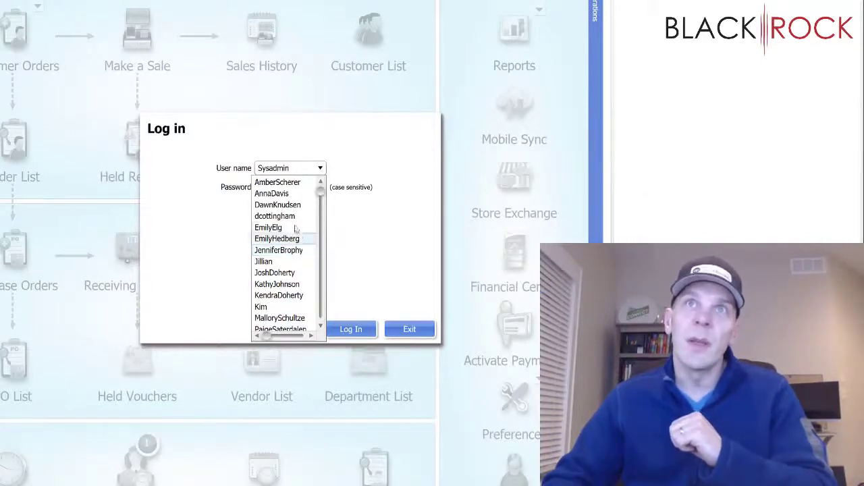
{"action": "left_click", "coordinate": [297, 227]}
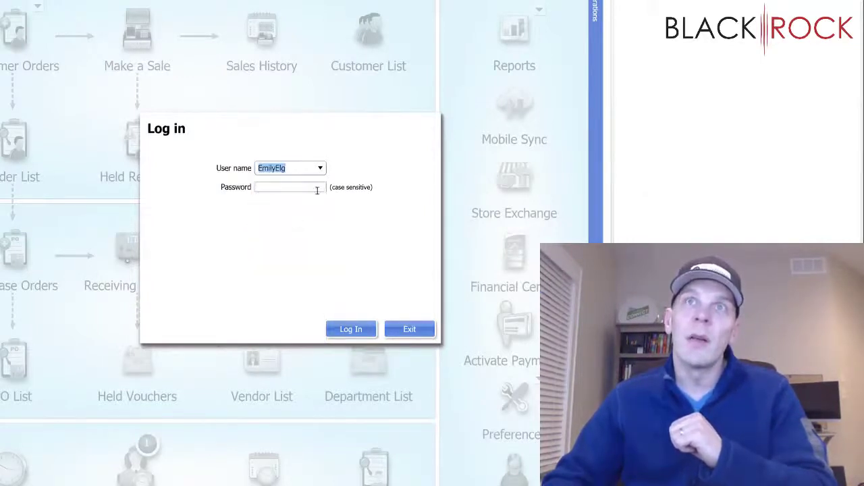
{"action": "left_click", "coordinate": [355, 329]}
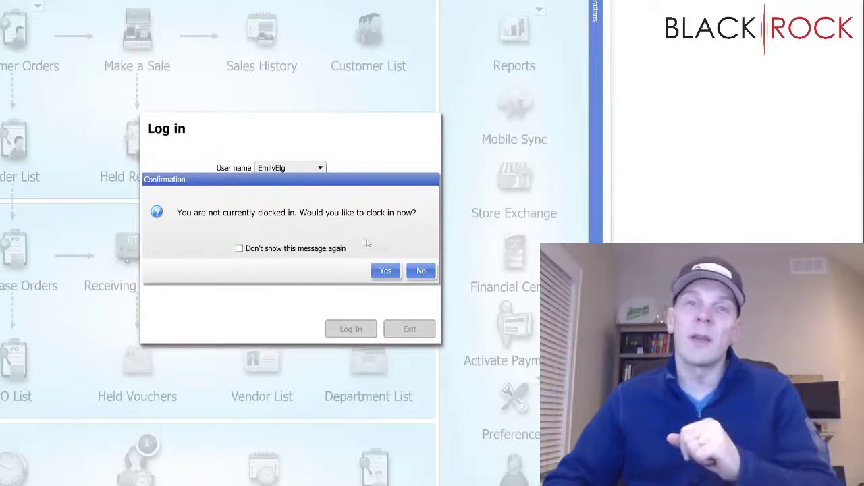
{"action": "left_click", "coordinate": [385, 271]}
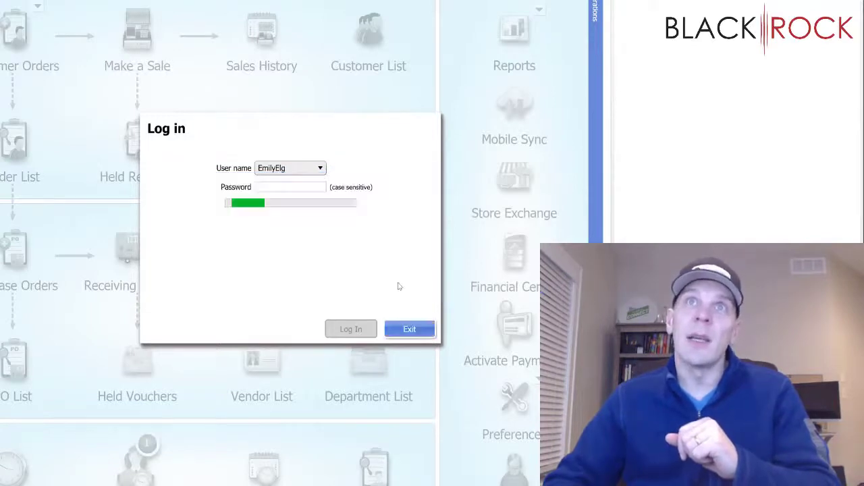